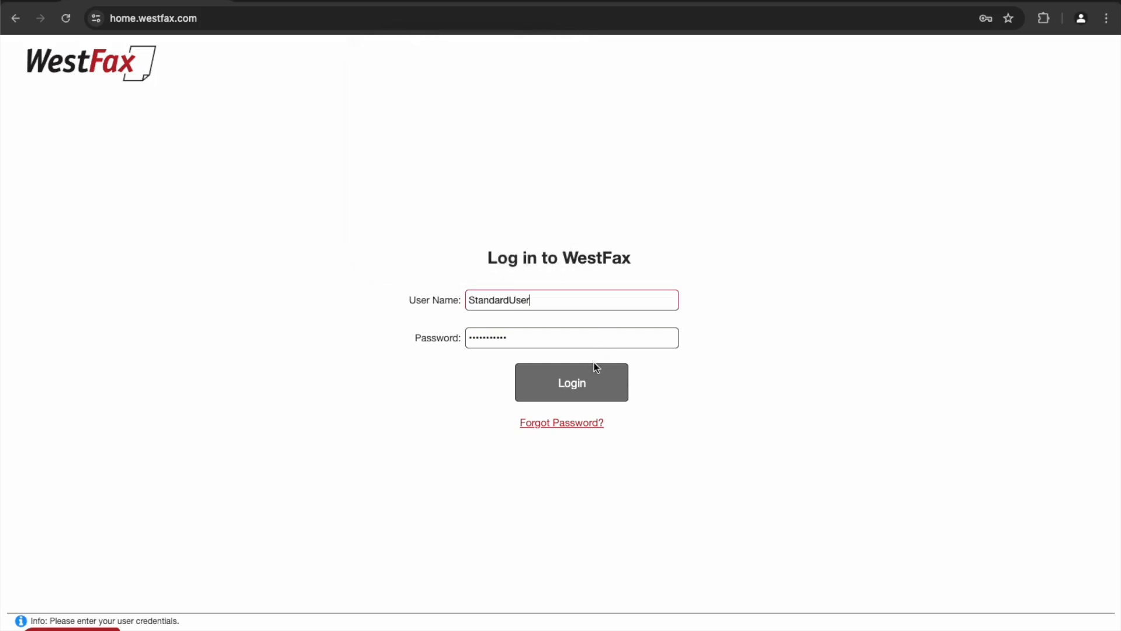
- Log in and open the inbound fax with subject 'Fax From my friend'
left_click(581, 378)
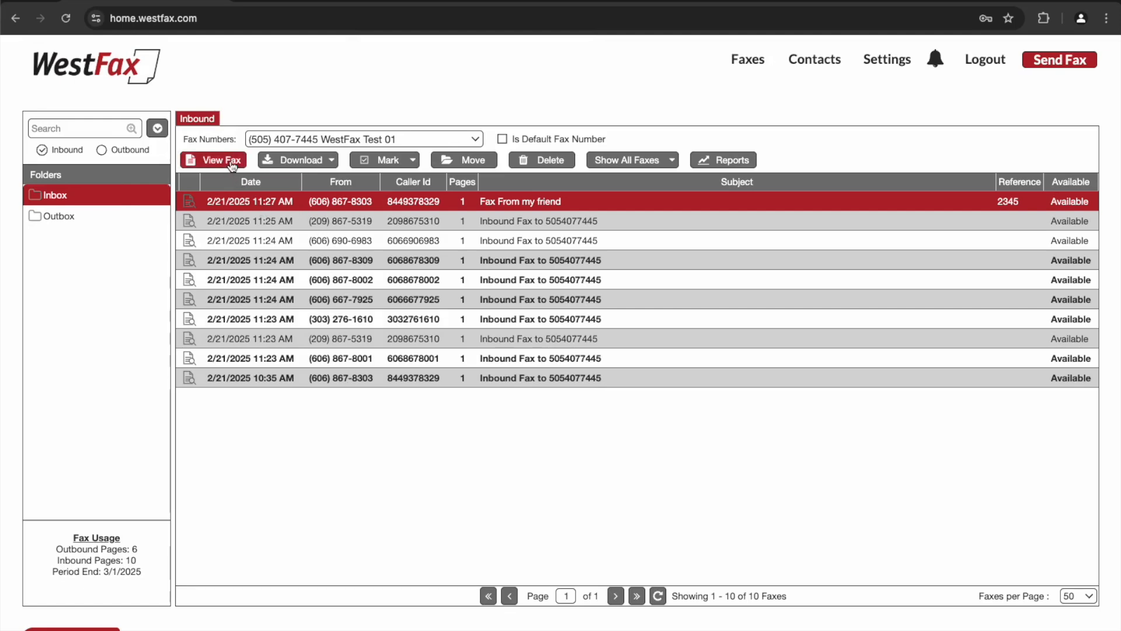
double_click(255, 205)
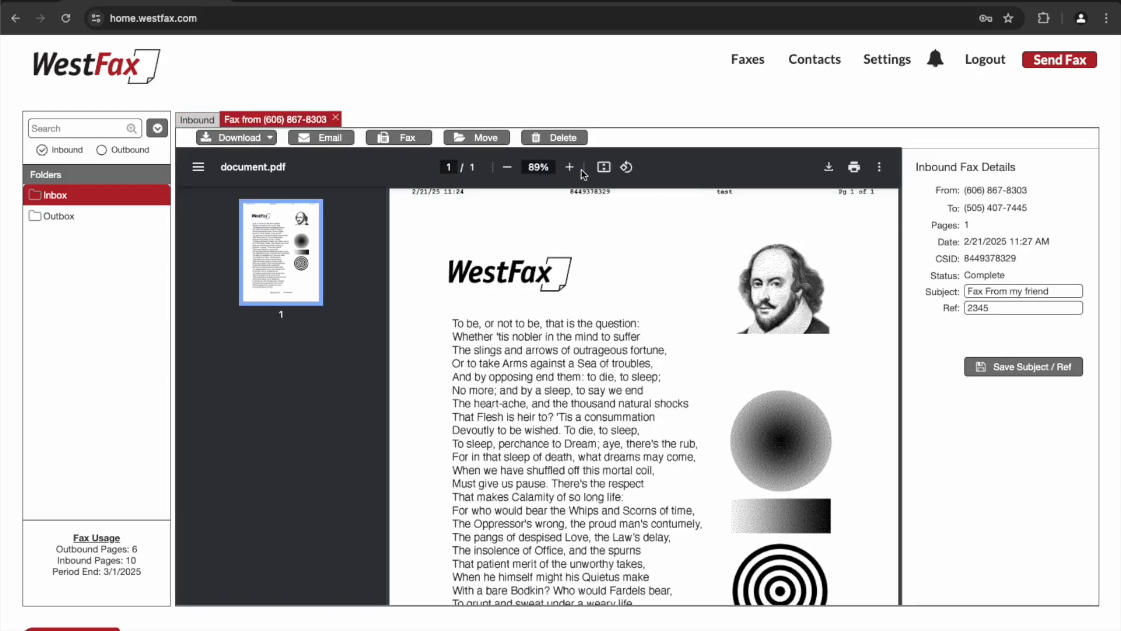
- Rotate the fax page and rotate it back, then inspect the subject and reference fields
left_click(627, 168)
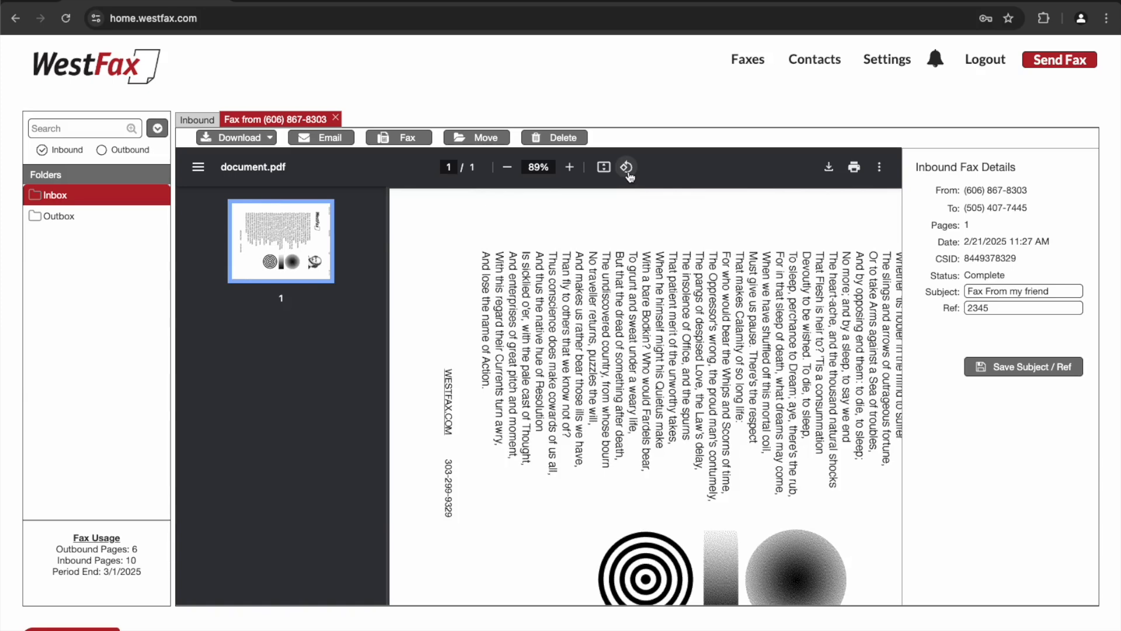
left_click(626, 168)
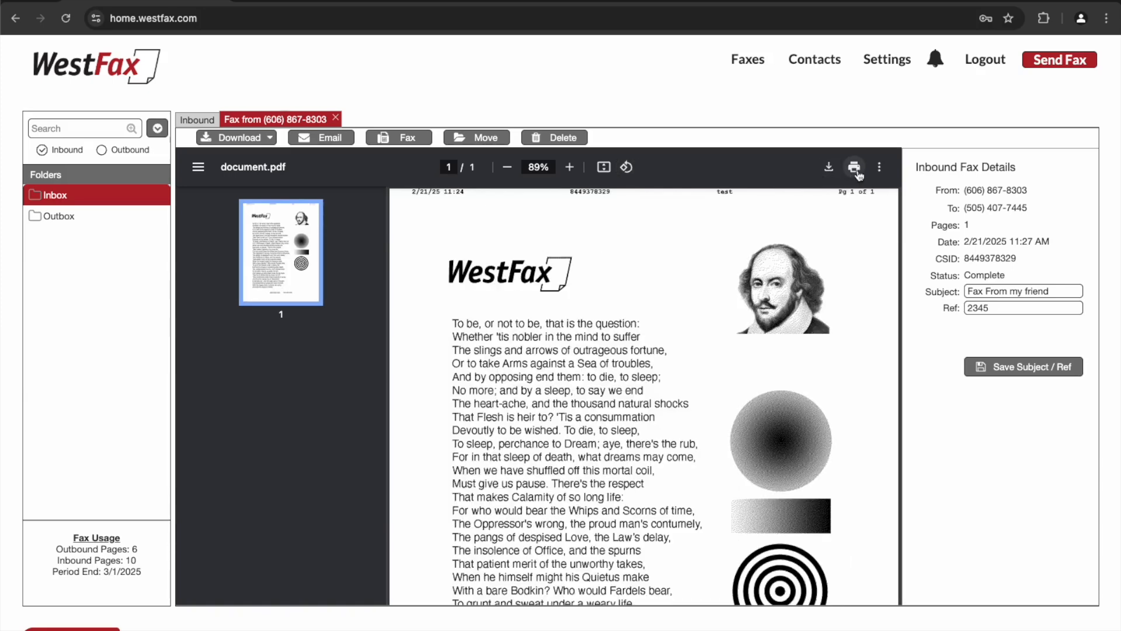
triple_click(1058, 290)
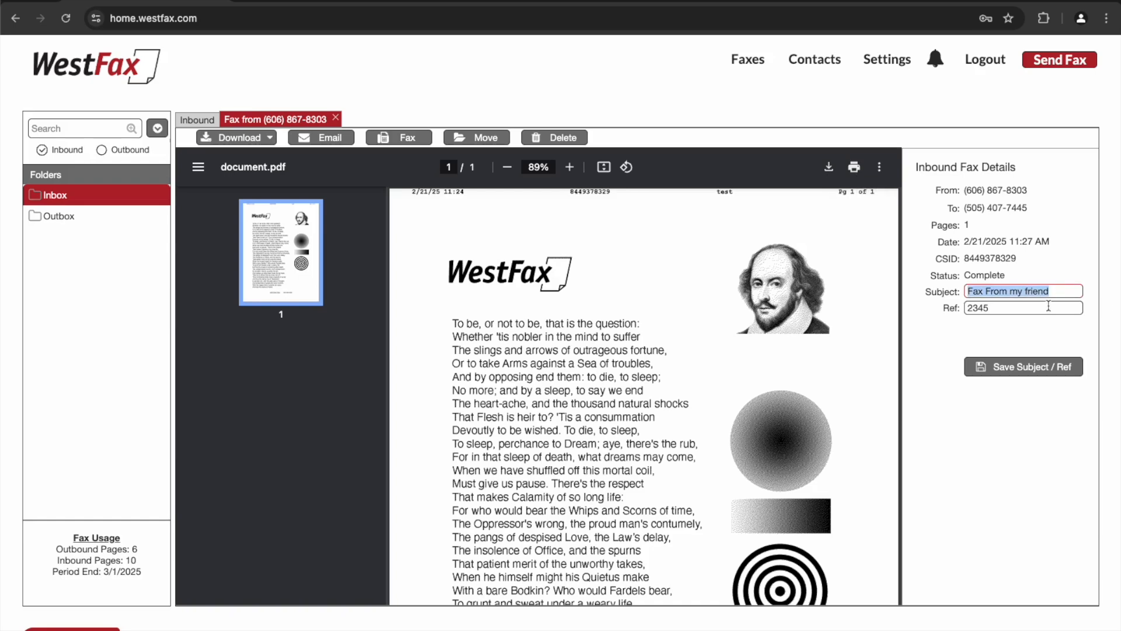
triple_click(1047, 308)
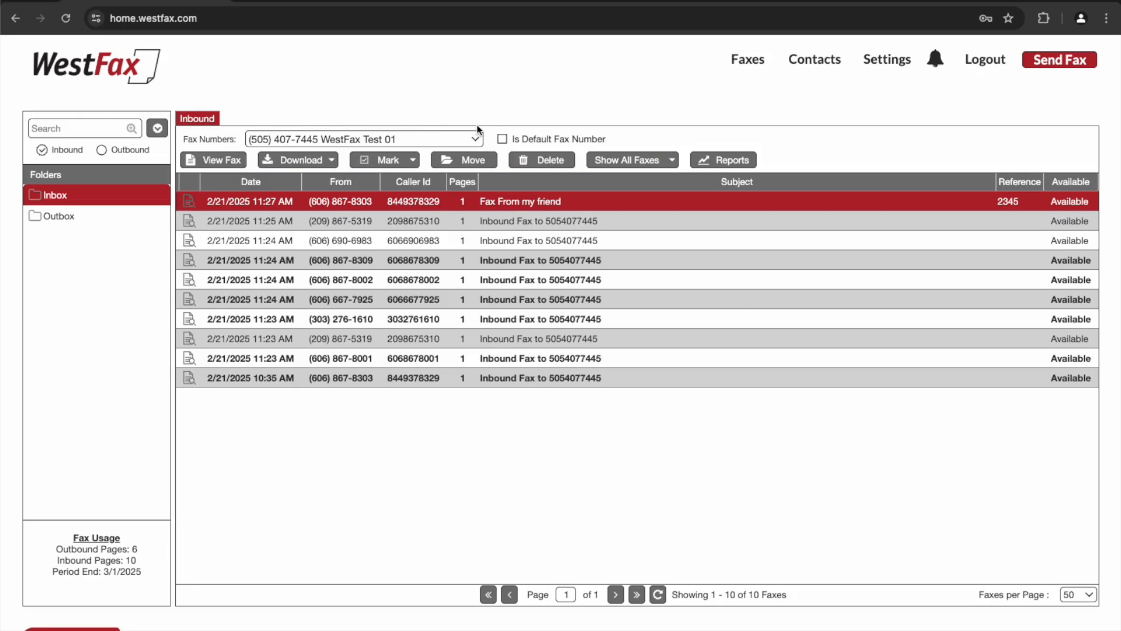
left_click(476, 140)
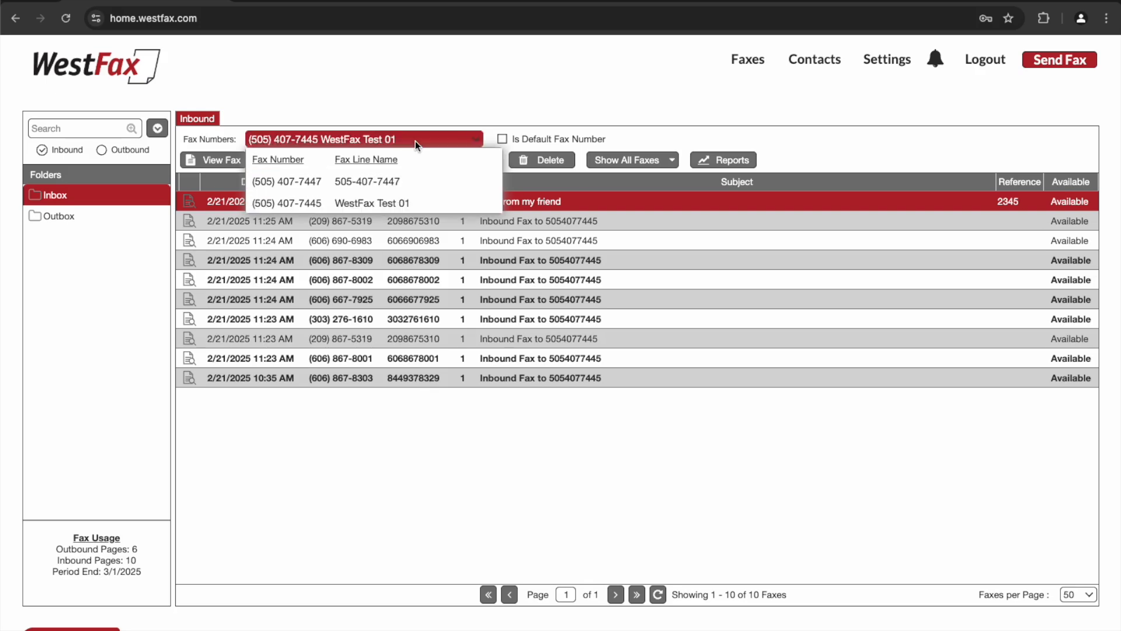
left_click(388, 180)
left_click(503, 139)
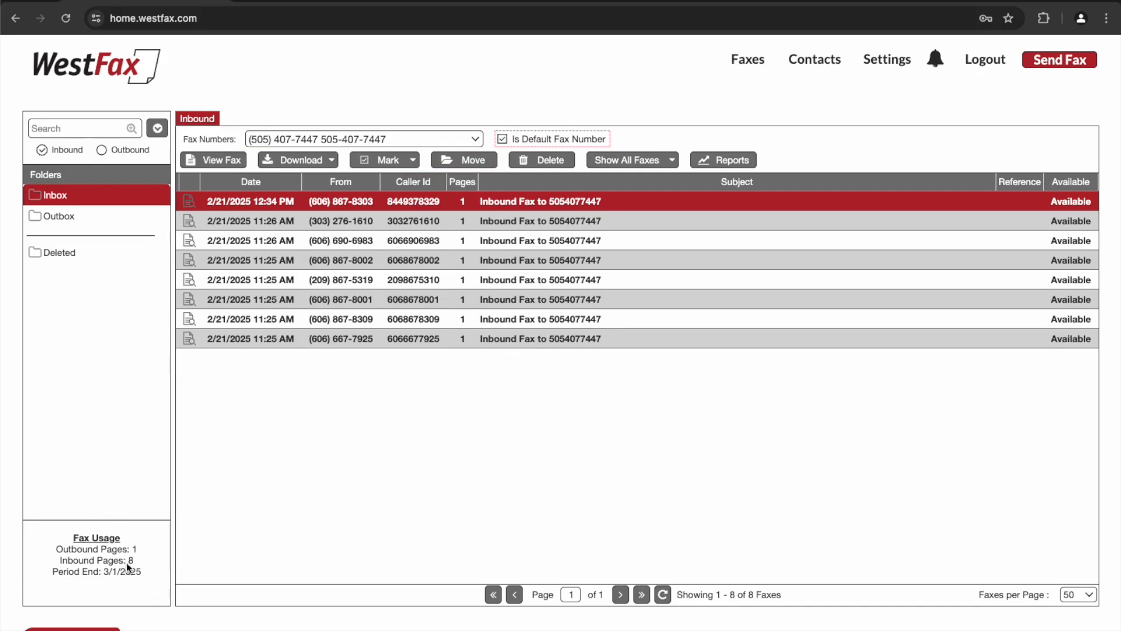
- Create a new contact in Contacts, entering the contact's fax number and saving
left_click(816, 60)
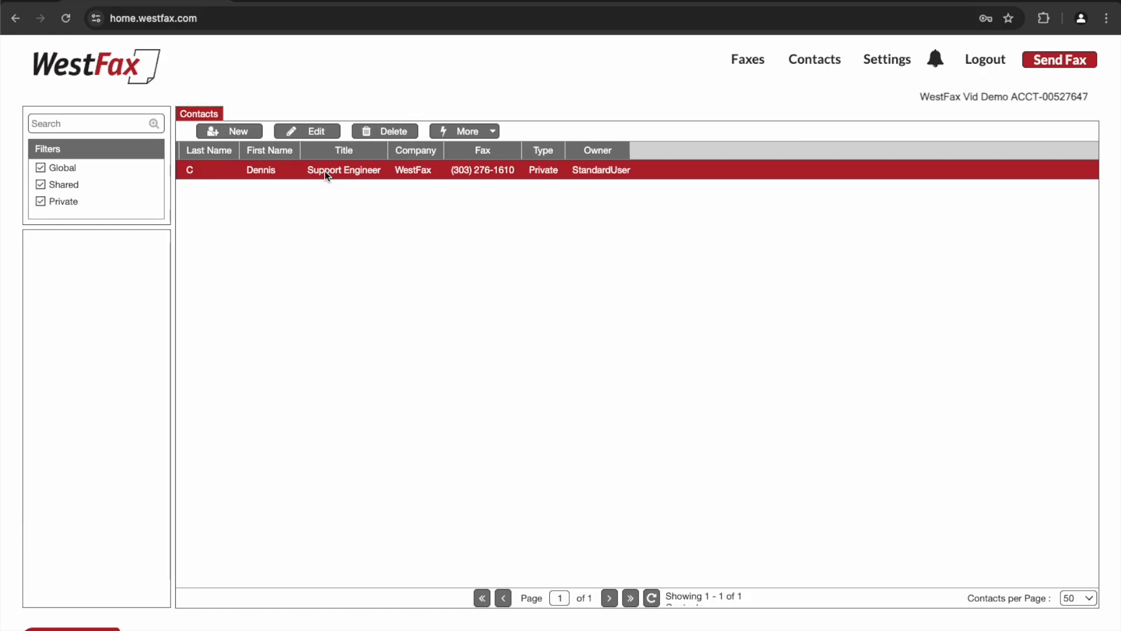
left_click(241, 133)
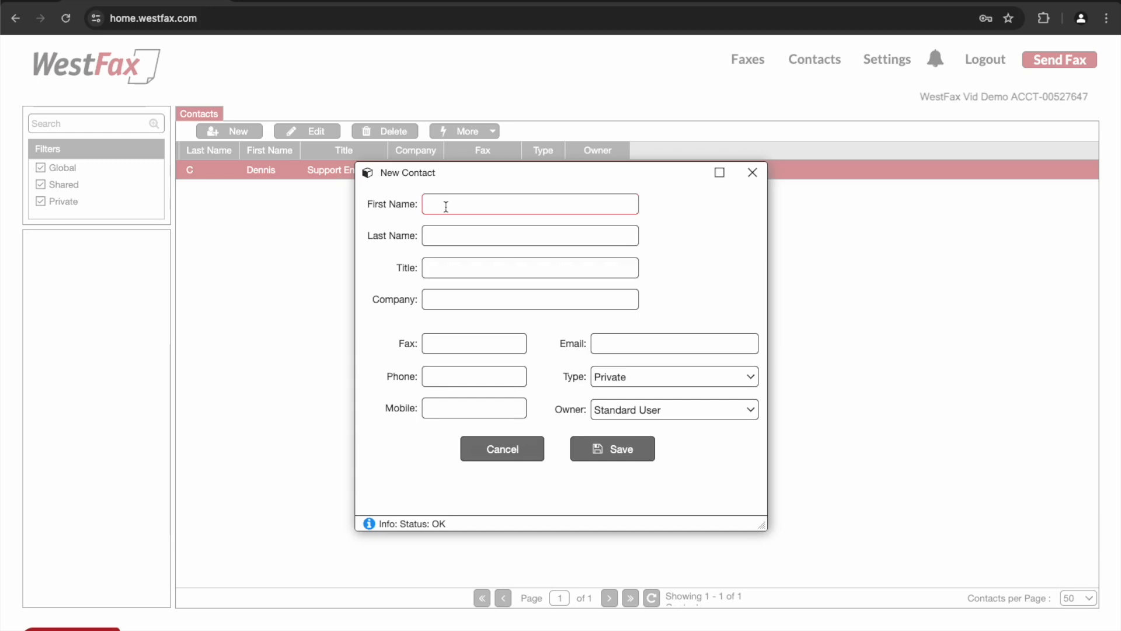
type("6) ")
type("867-8001")
key("Return")
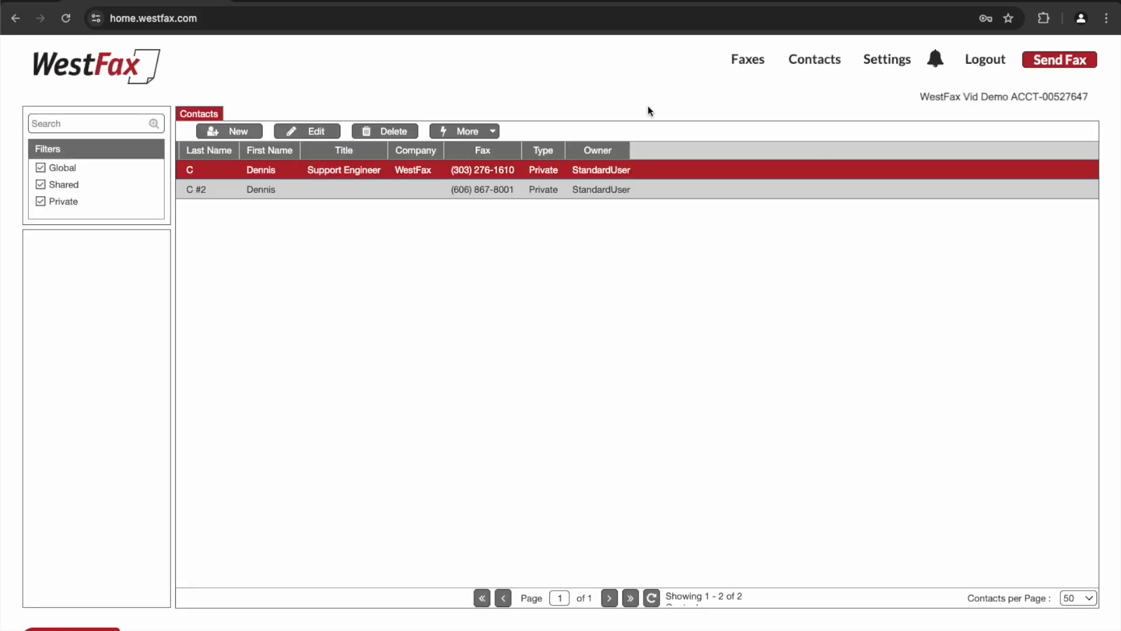
- Open the contact importer dialog and cancel it
left_click(493, 133)
left_click(472, 151)
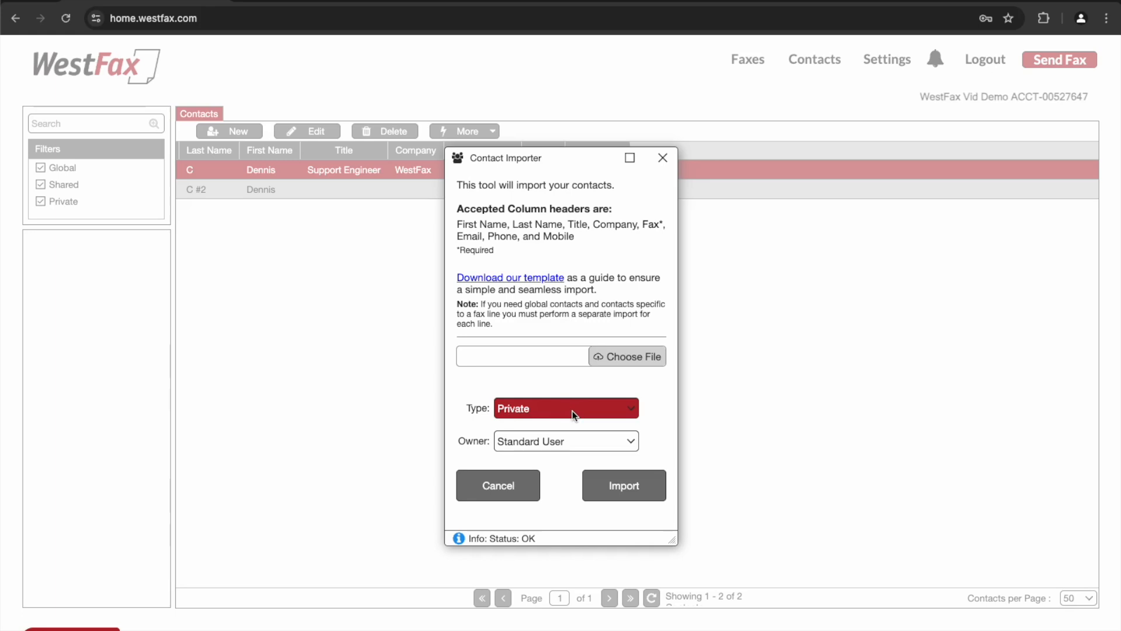
left_click(501, 487)
- Review the account settings: account information, profile editor, password change form and message center
left_click(899, 60)
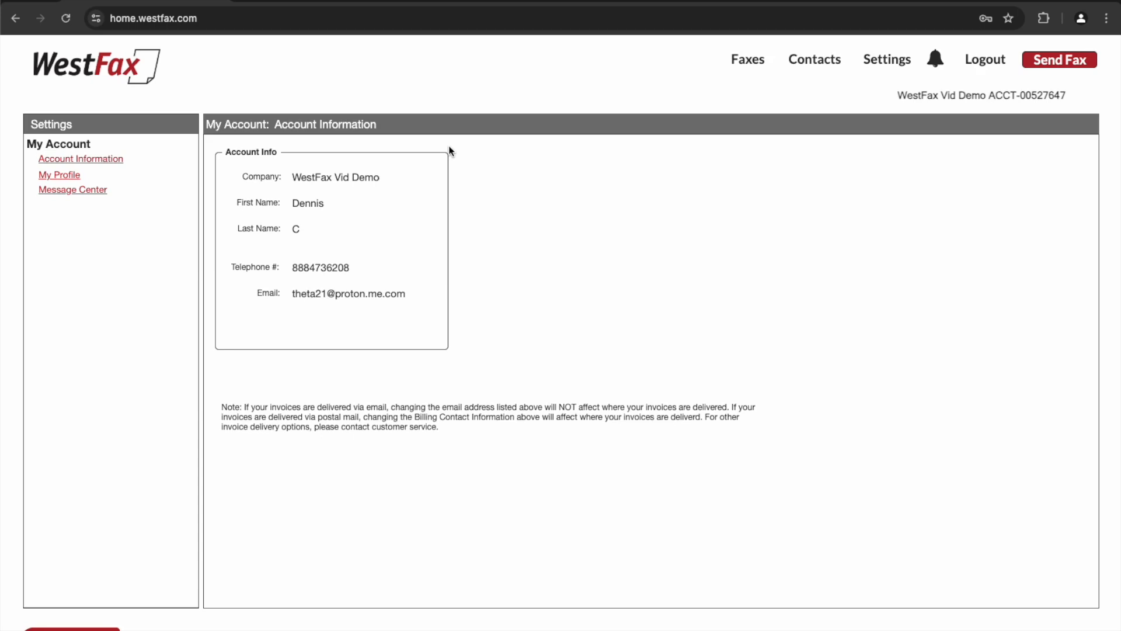
left_click(64, 174)
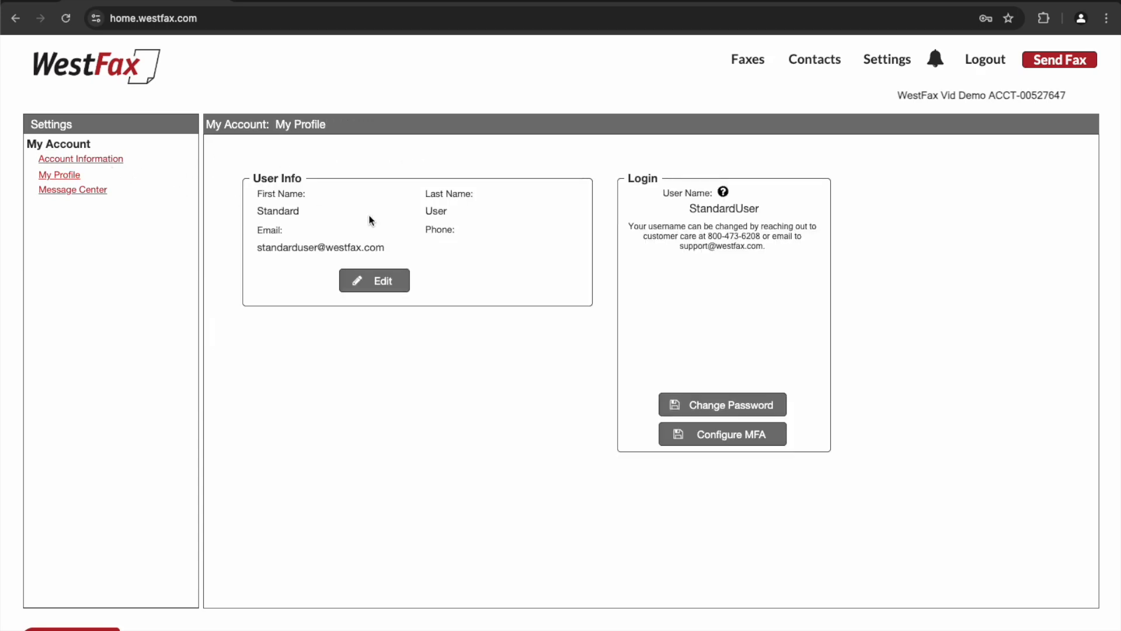
left_click(379, 283)
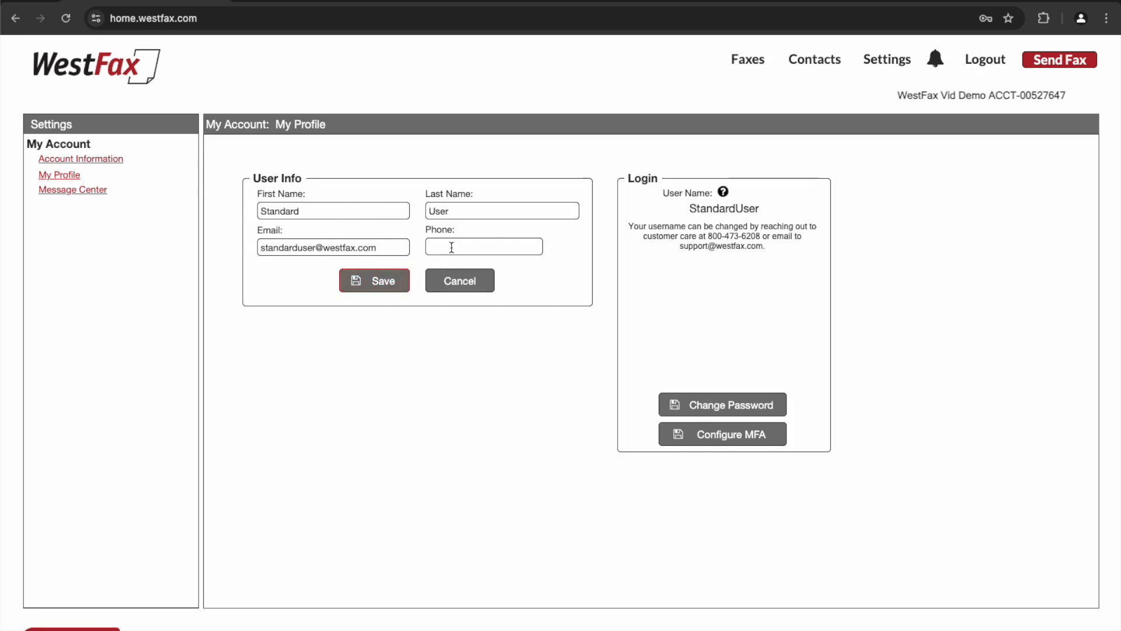
left_click(462, 282)
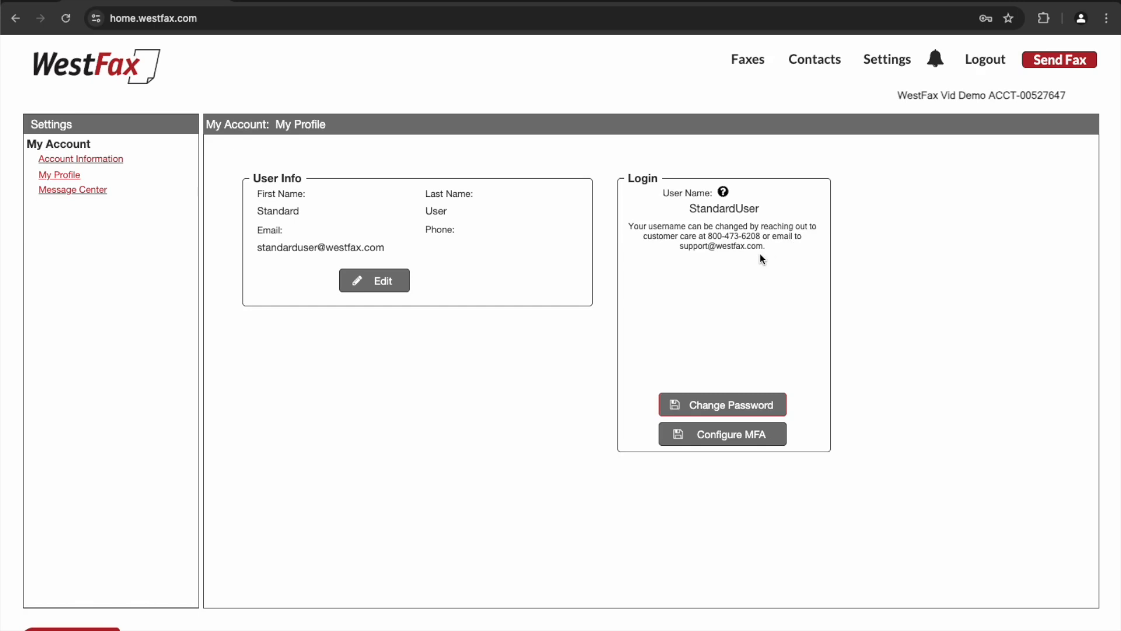
left_click(722, 406)
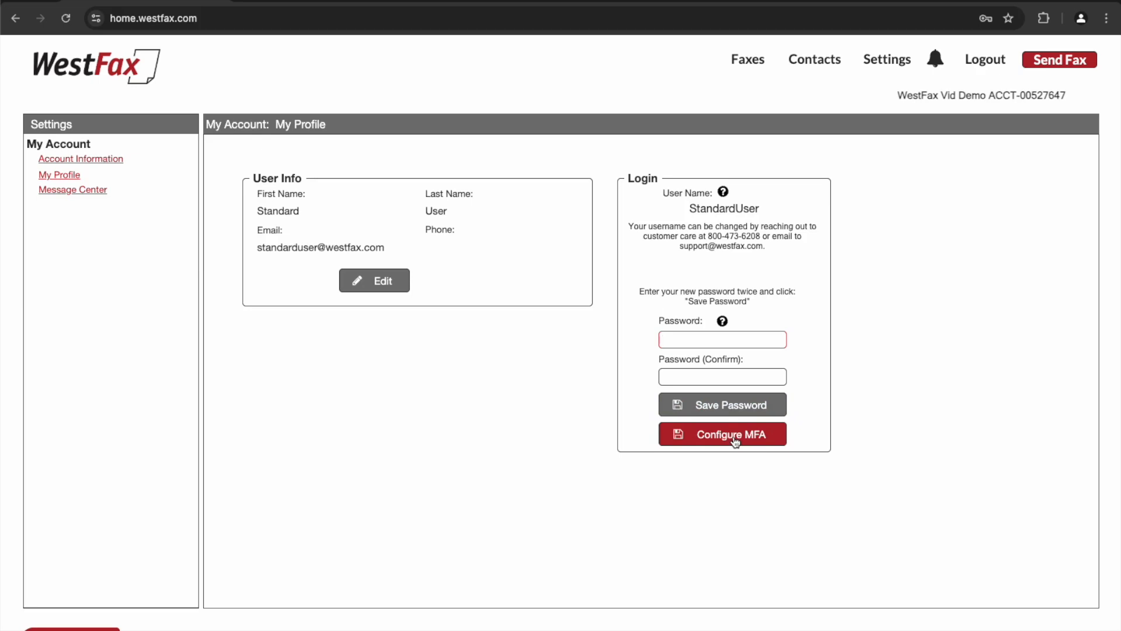
left_click(58, 192)
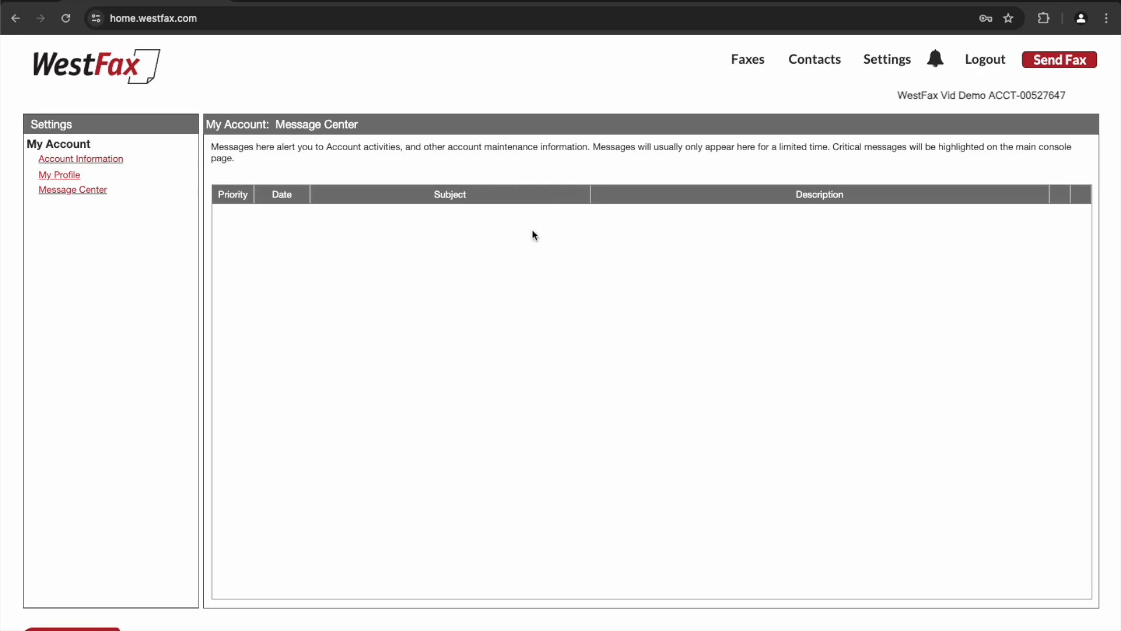
- Start a new fax and add both saved contacts as recipients
left_click(1048, 65)
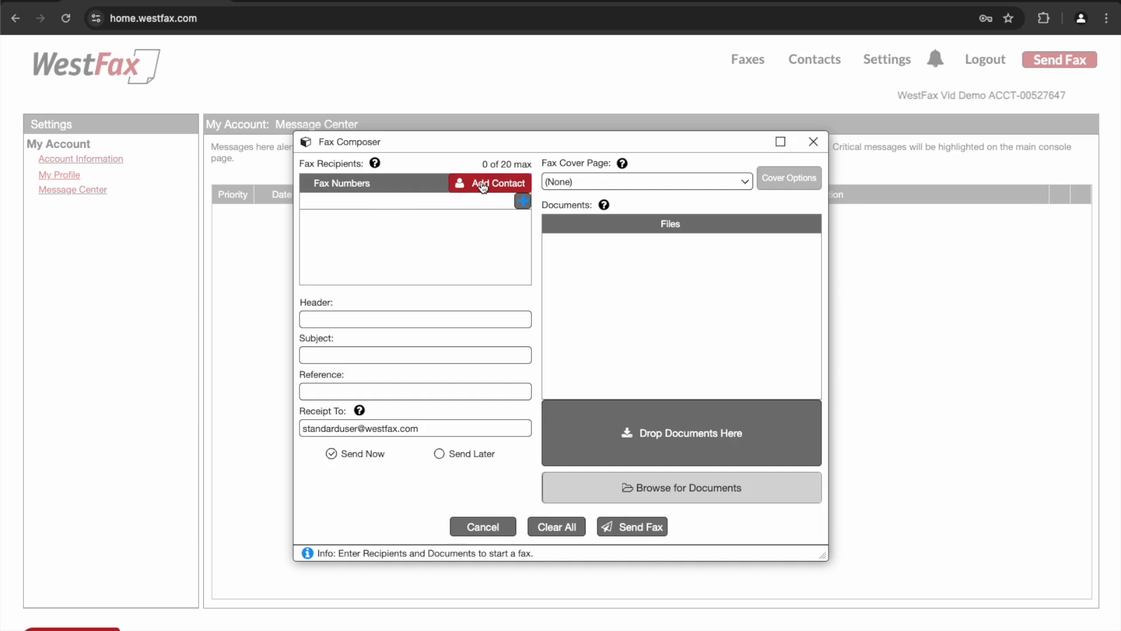
left_click(482, 186)
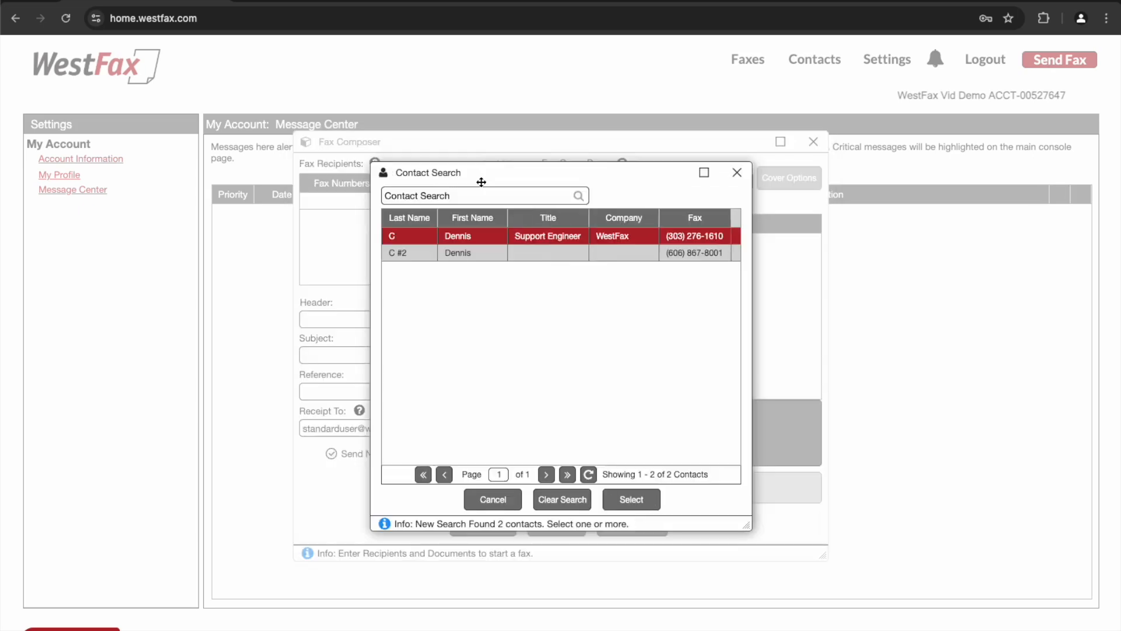
double_click(457, 237)
left_click(491, 182)
double_click(475, 253)
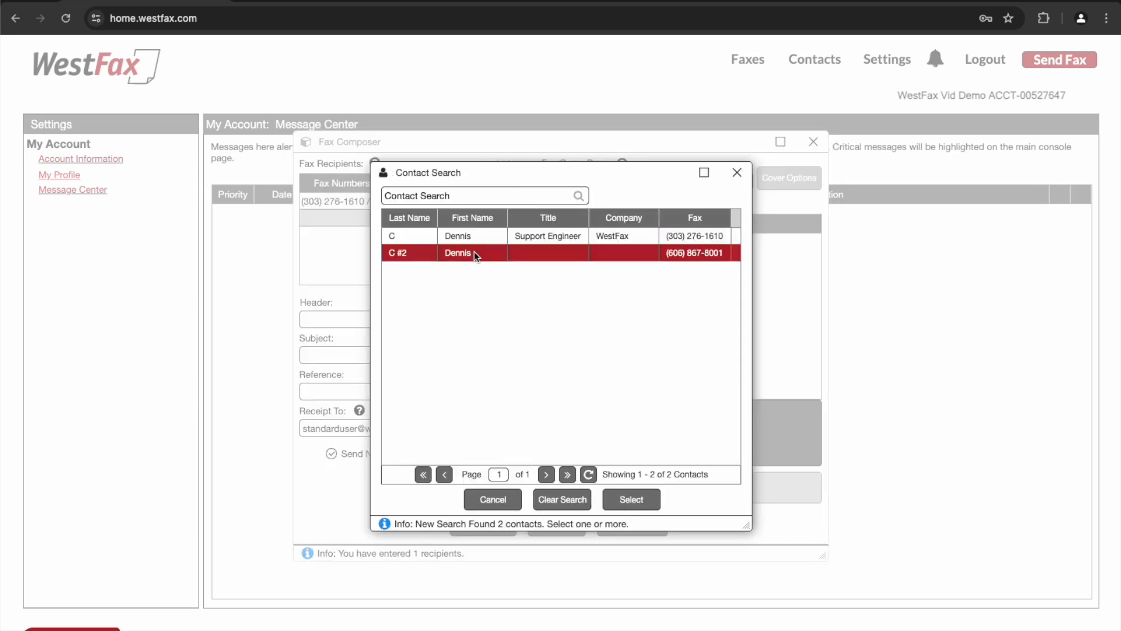
left_click(342, 233)
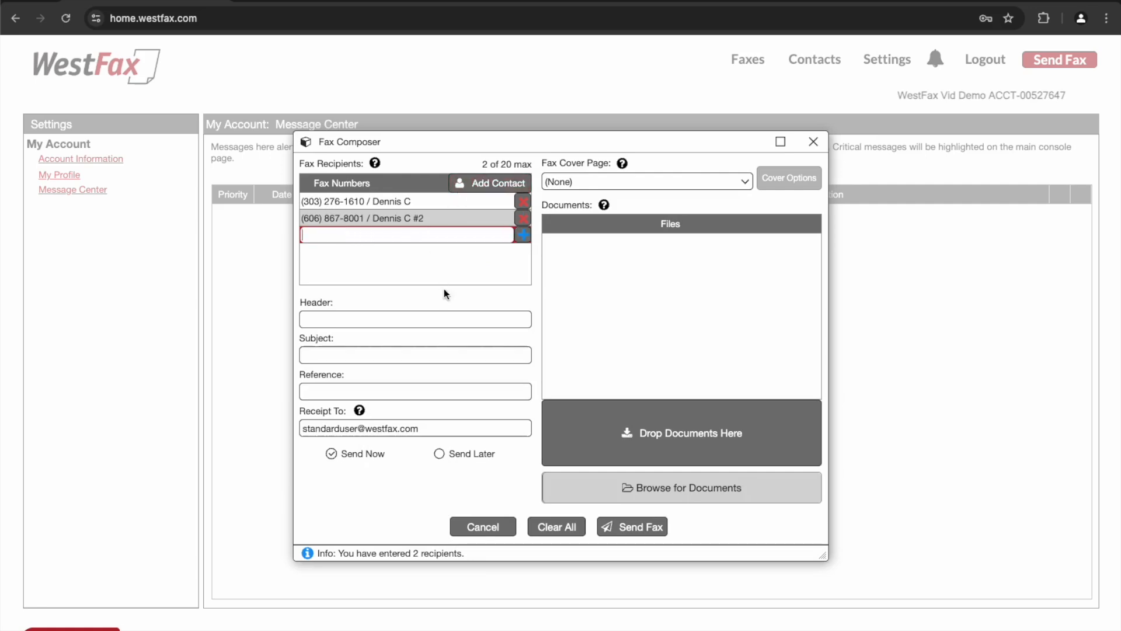
- Set the fax header to 'Test Header', subject to 'Test Subject' and reference to 1234
left_click(363, 321)
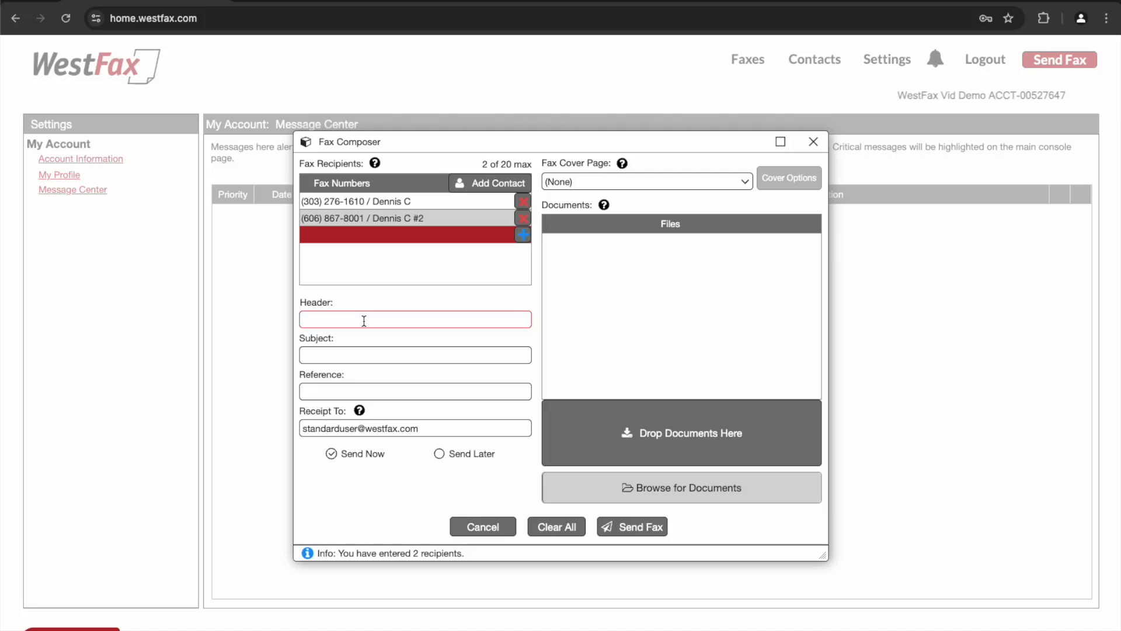
type("Test Header")
key("Tab")
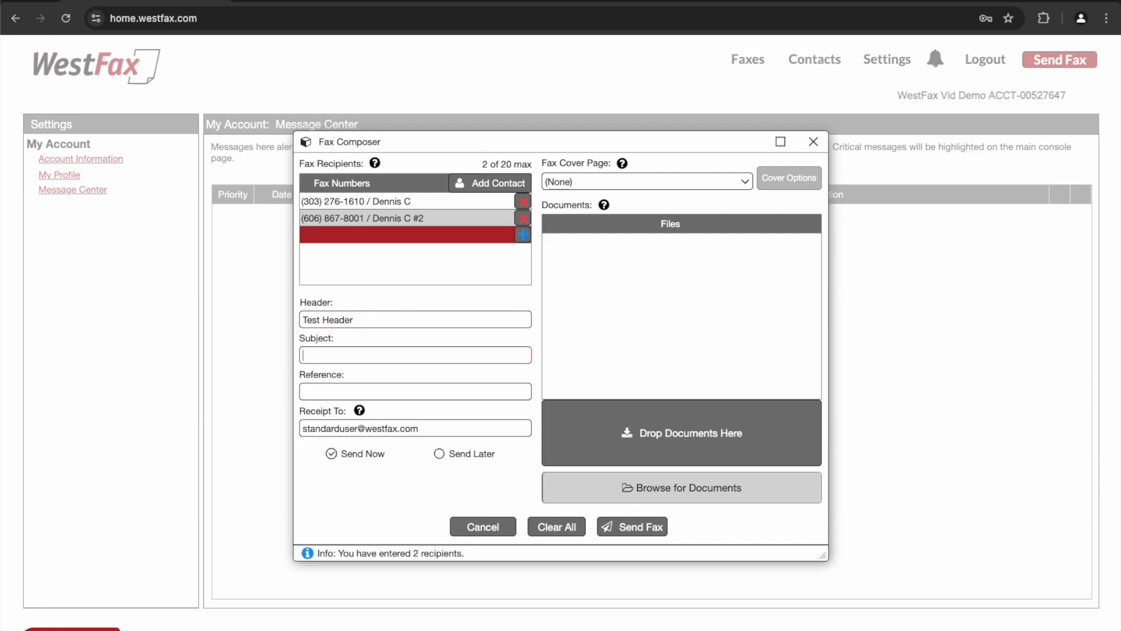
type("Test Subject")
key("Tab")
type("1234")
key("Tab")
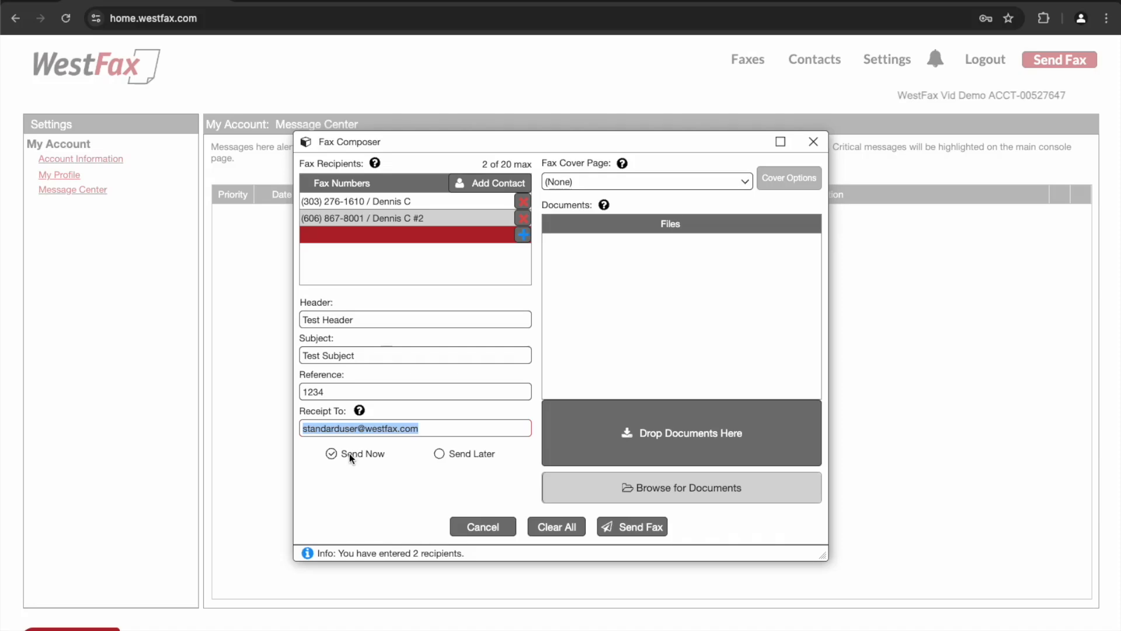
left_click(440, 454)
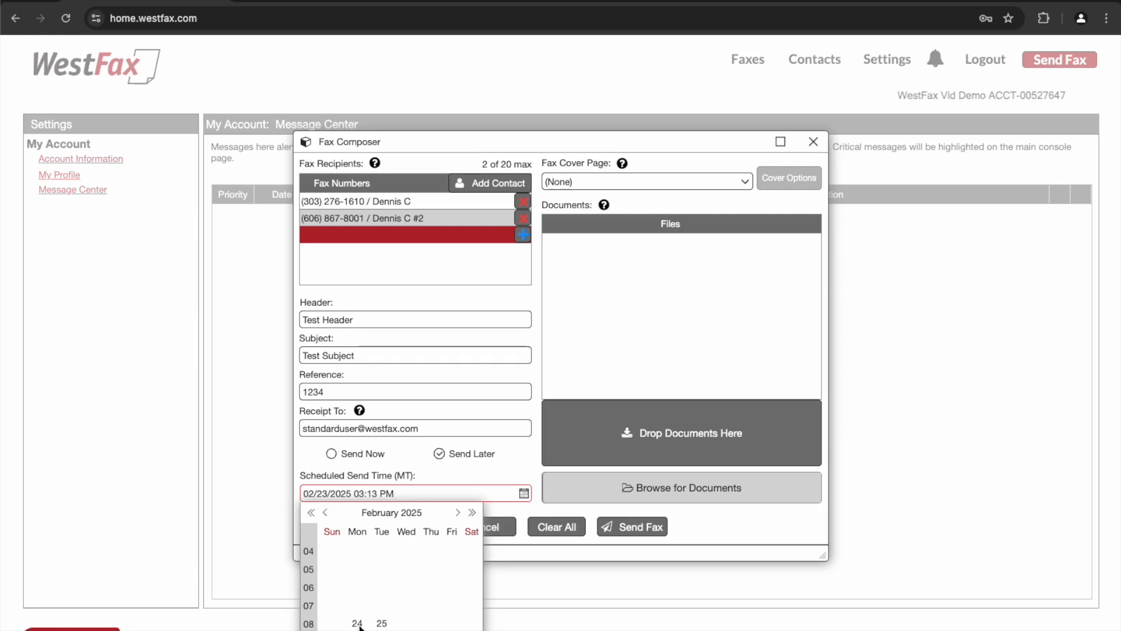
left_click(347, 452)
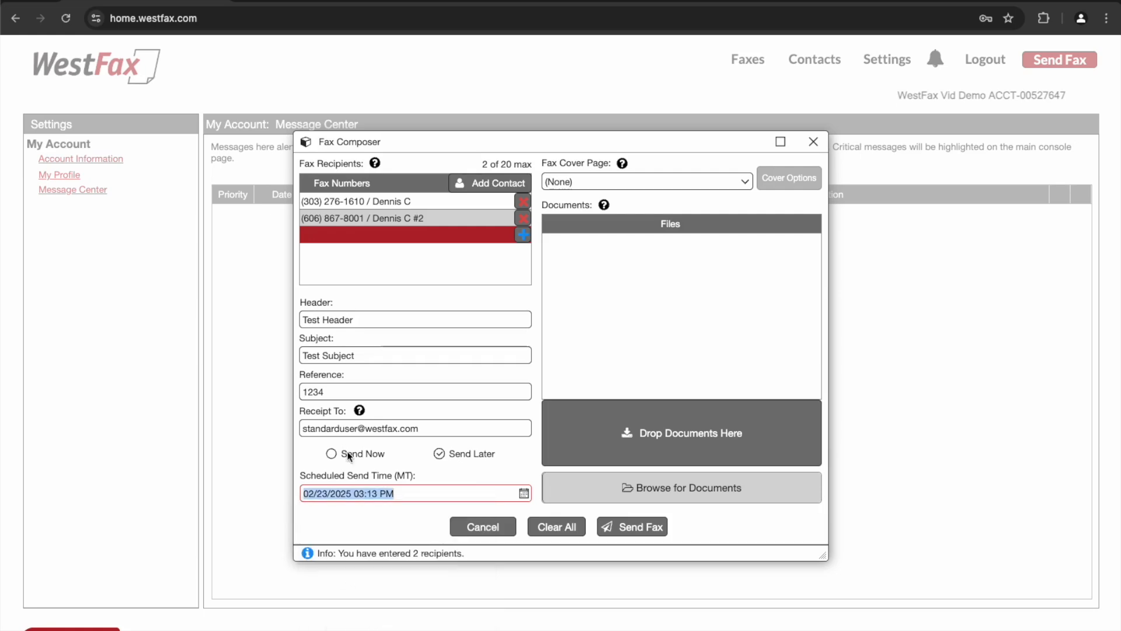
left_click(332, 454)
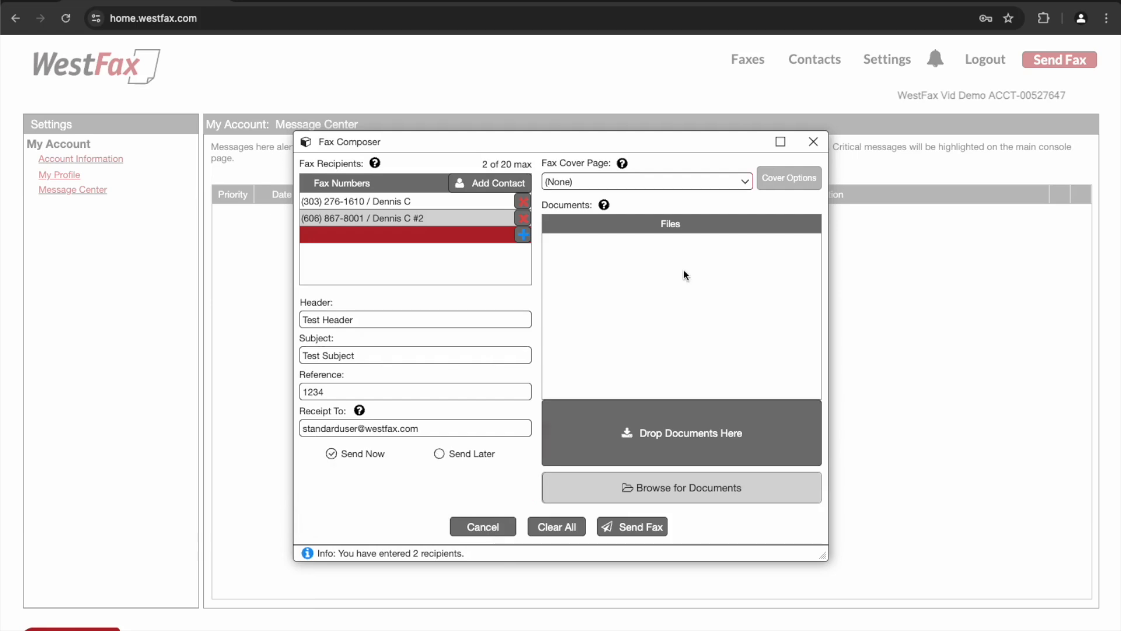
- Select the coverp1 cover page and set its message to 'This is a test message.'
left_click(690, 183)
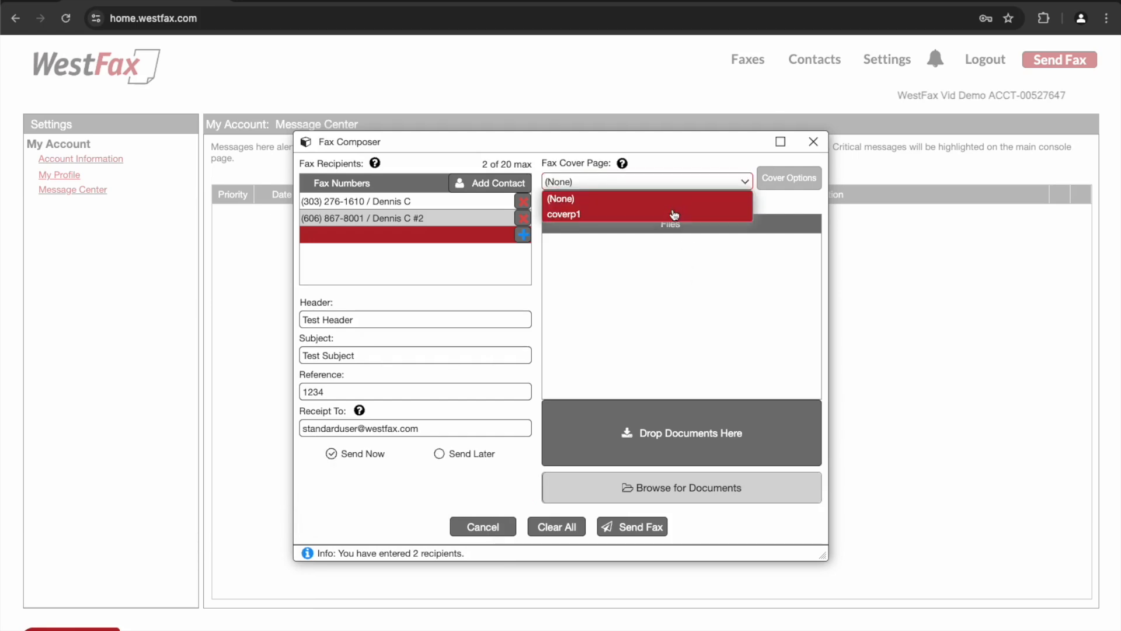
left_click(674, 217)
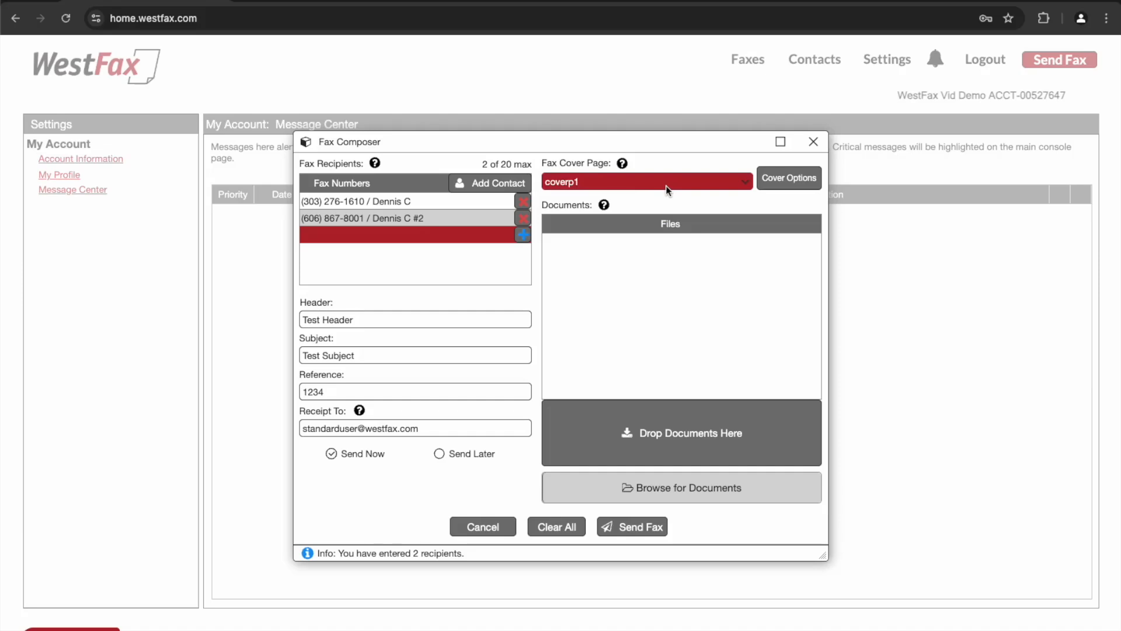
left_click(789, 178)
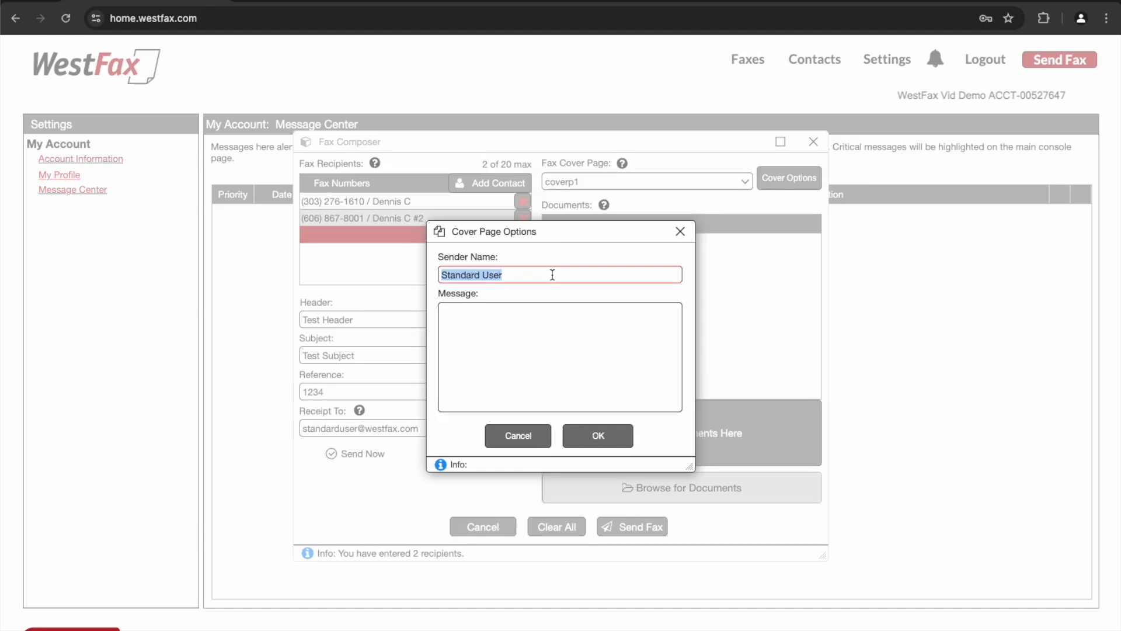
left_click(536, 322)
type("T")
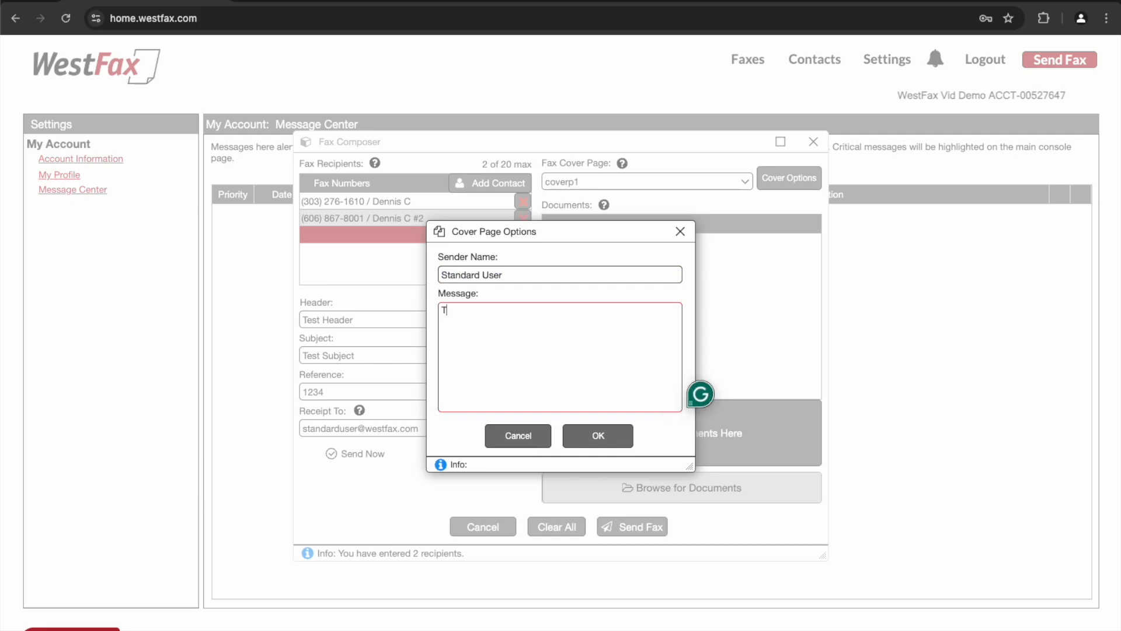
type("his is a test message.")
left_click(592, 436)
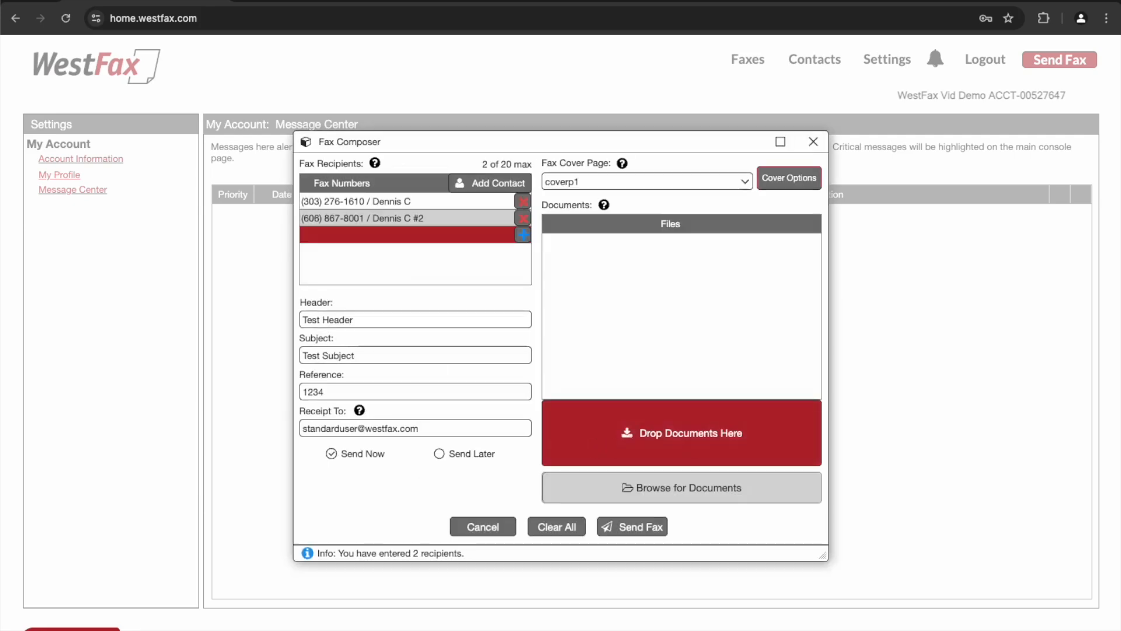
- Attach testfax.pdf and 1-TEST FAX.pdf as documents and send the fax
left_click_drag(1047, 503, 745, 439)
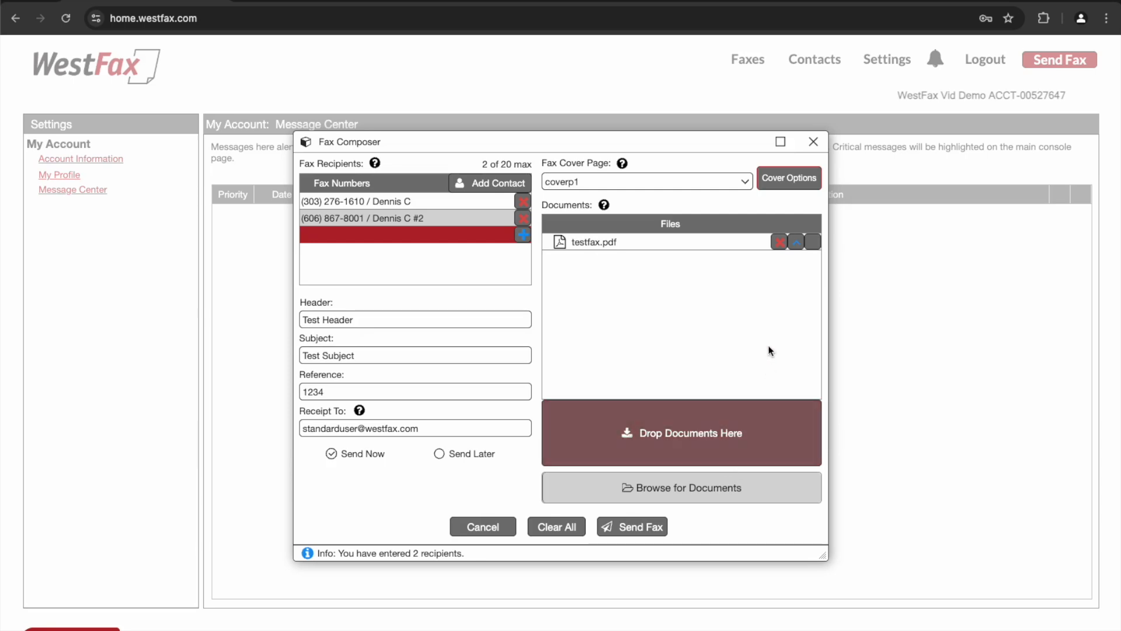
left_click_drag(0, 279, 789, 307)
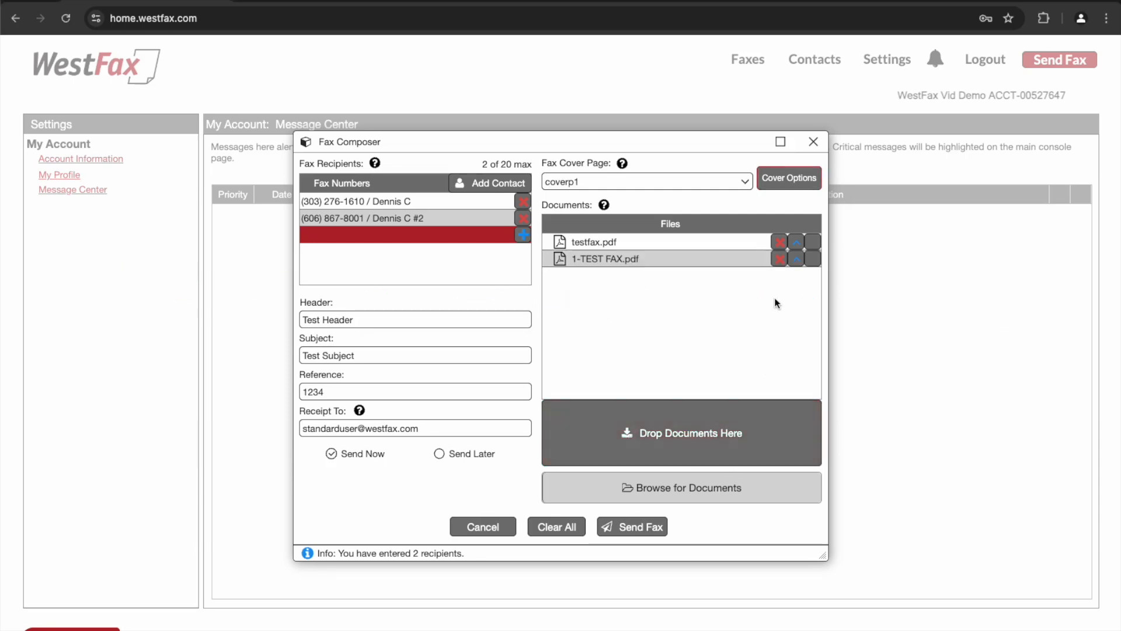
left_click(798, 261)
left_click(632, 527)
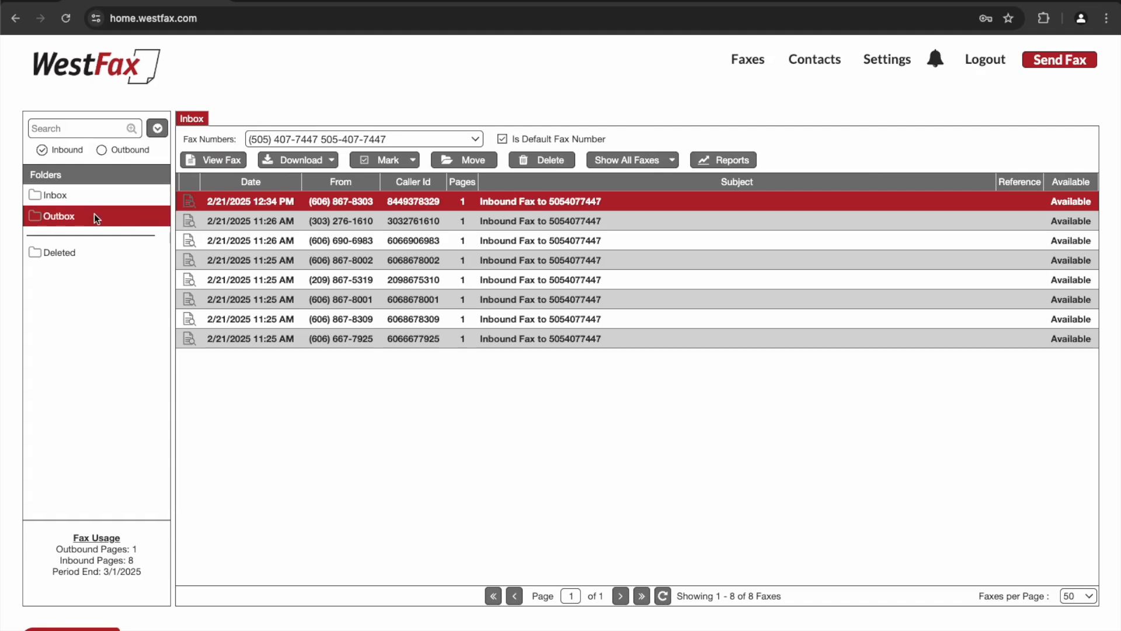
- Show the Outbox, open the Send Delivery Receipt dialog for the sent fax, and cancel it
left_click(97, 217)
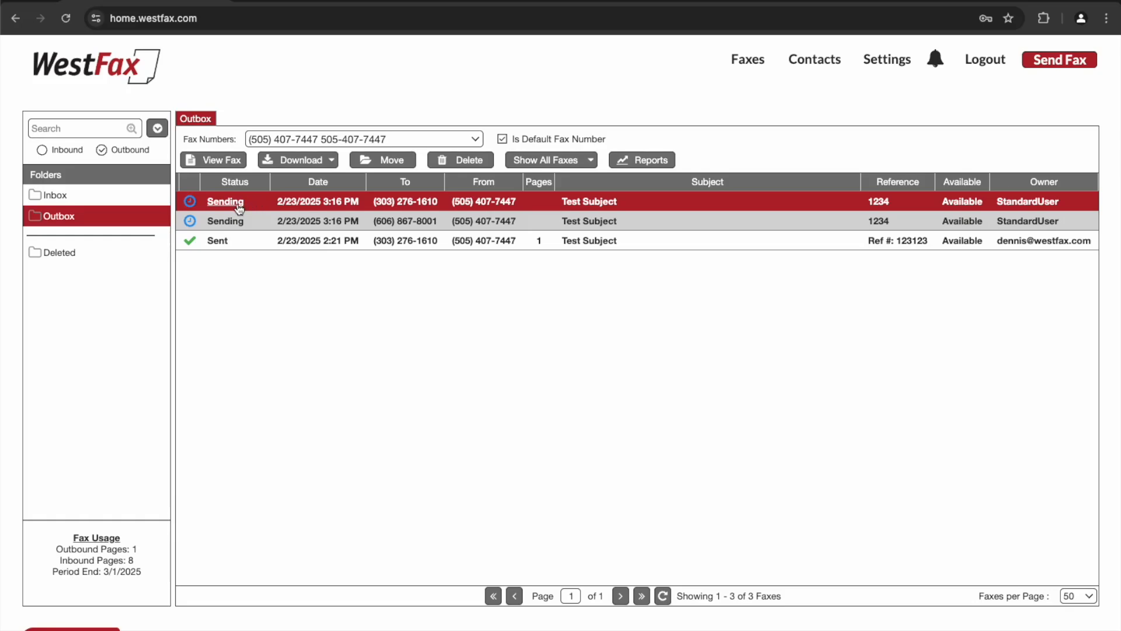
left_click(221, 241)
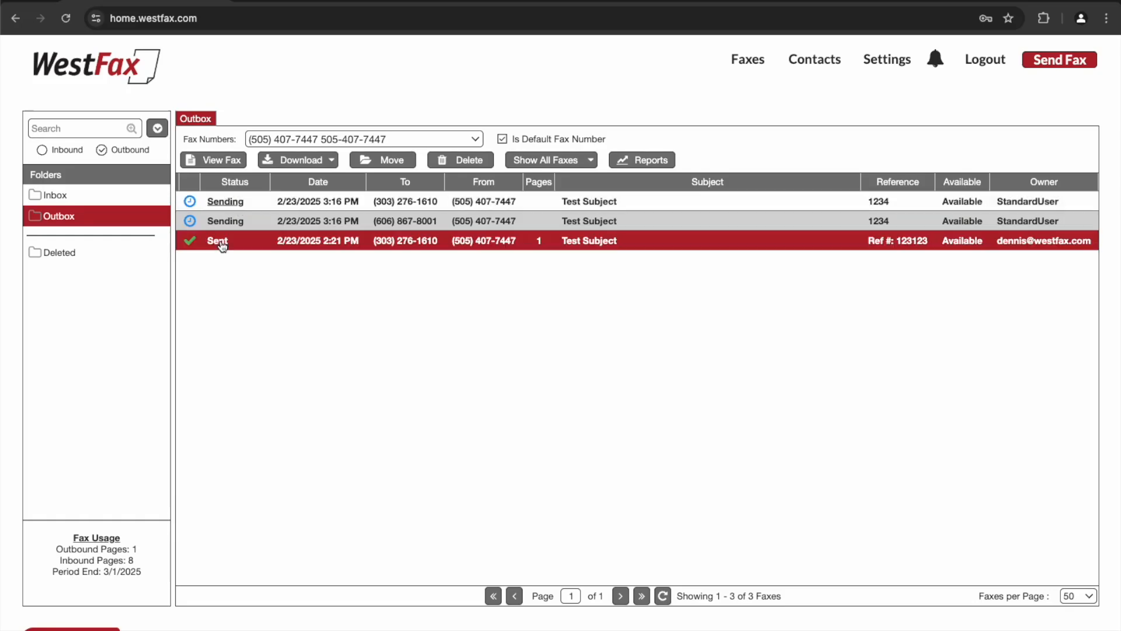
right_click(255, 239)
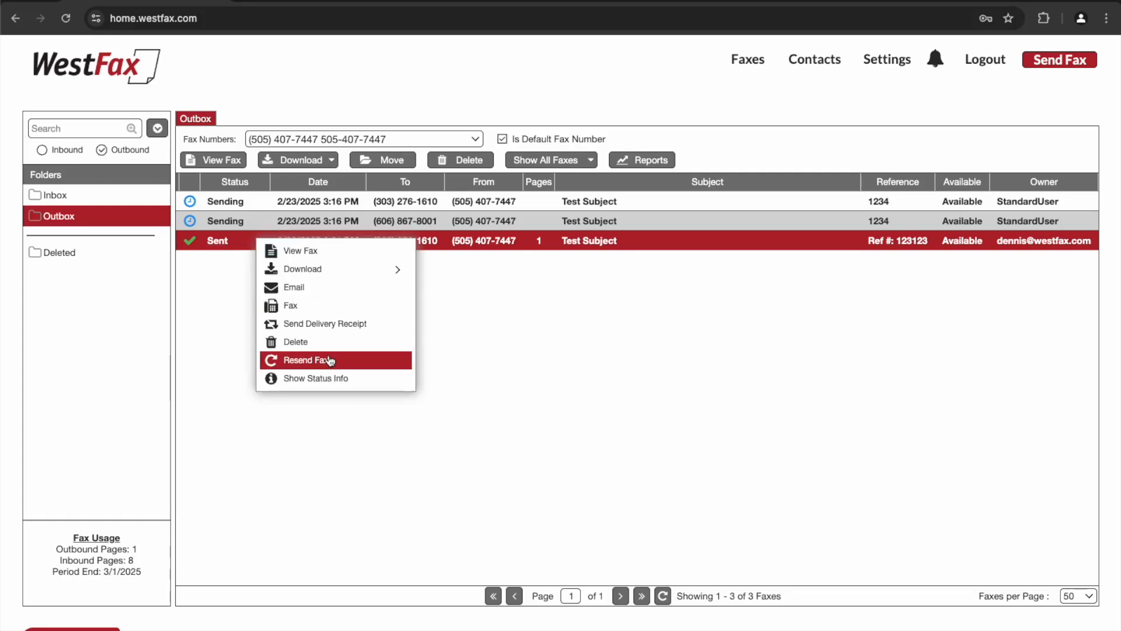
left_click(334, 326)
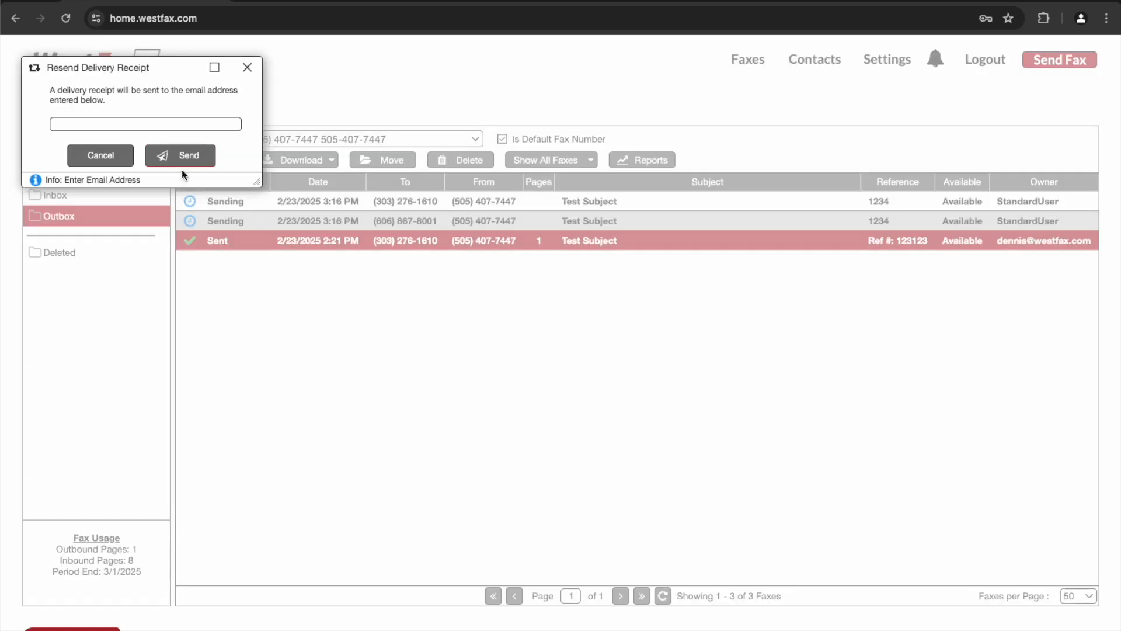
left_click(100, 155)
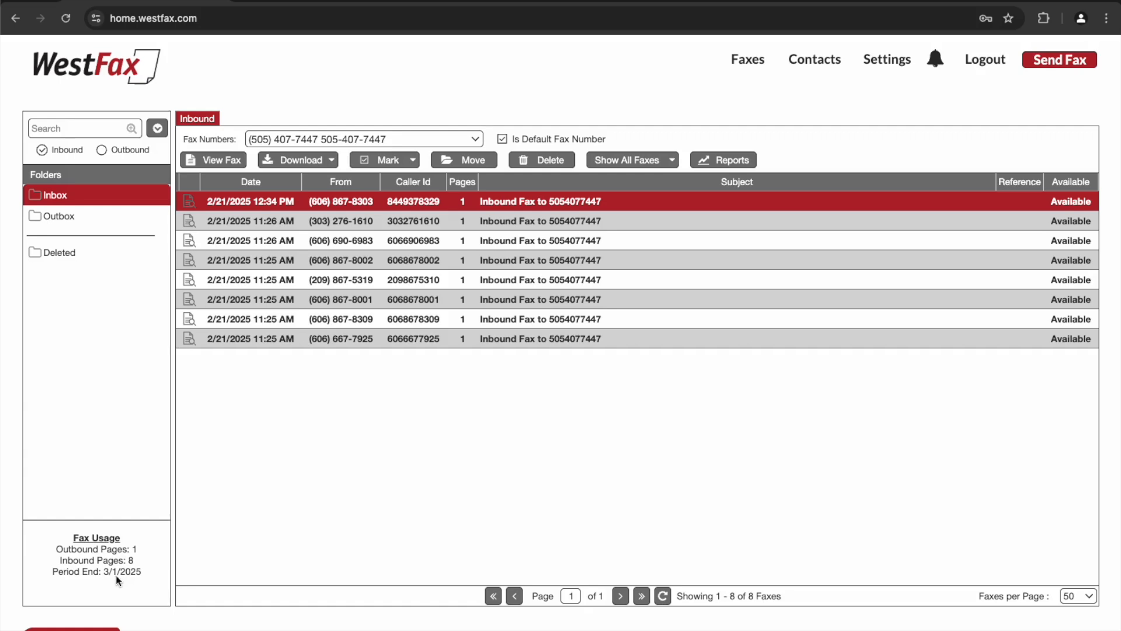
- Open the WestFax Support Form
left_click(71, 628)
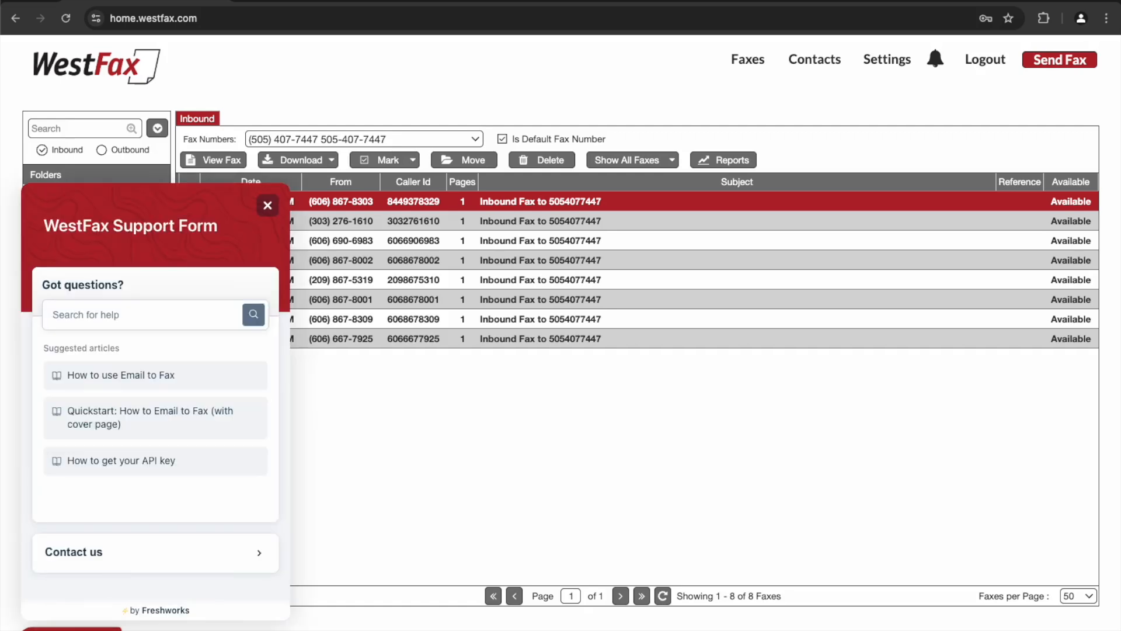